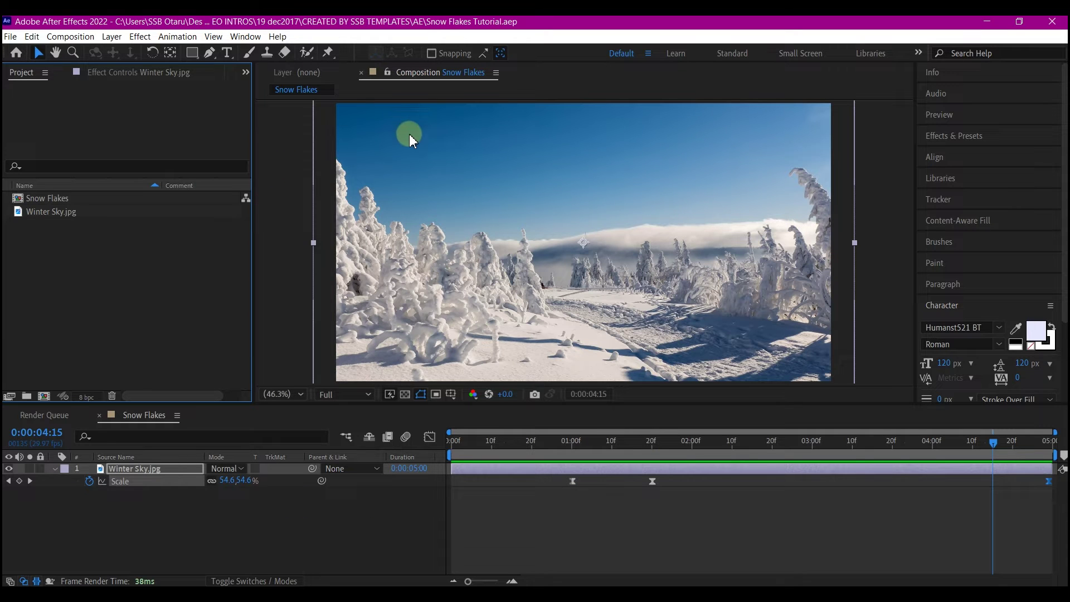
- Scrub the timeline to preview the photo's zoom from start to end
left_click_drag(492, 443, 660, 438)
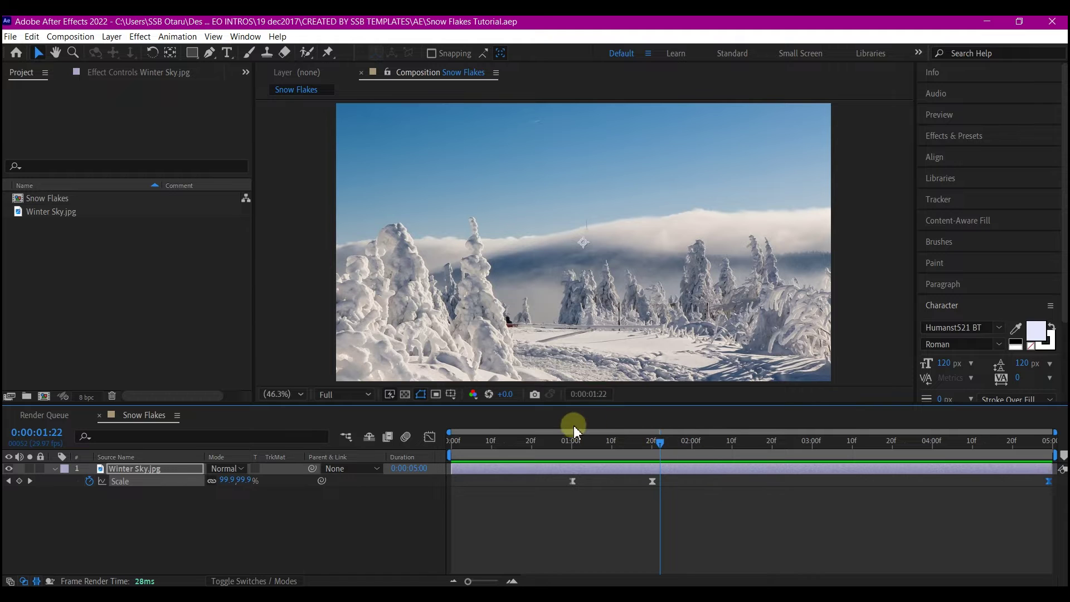
left_click_drag(489, 442, 521, 465)
left_click_drag(596, 464, 365, 578)
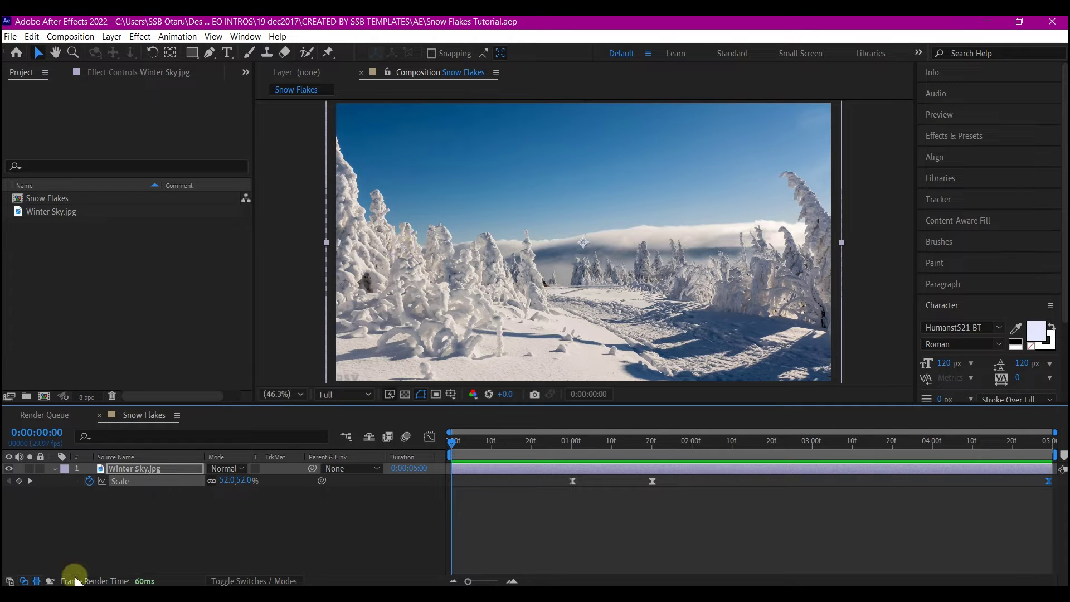
- Import snow flakes.png from the Downloads folder into the Project panel
key("alt+Tab")
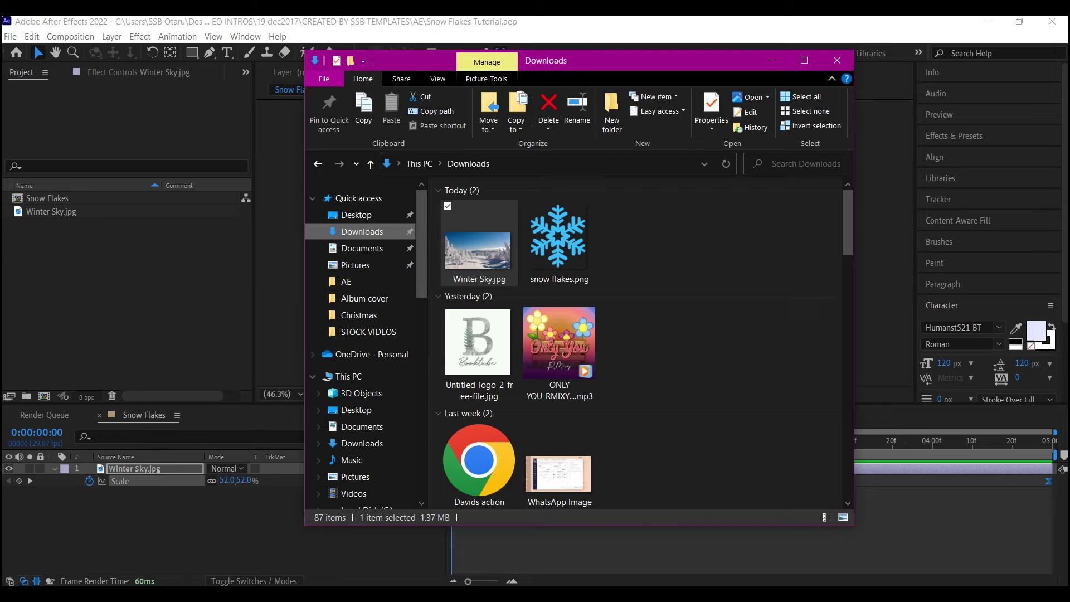
left_click(560, 256)
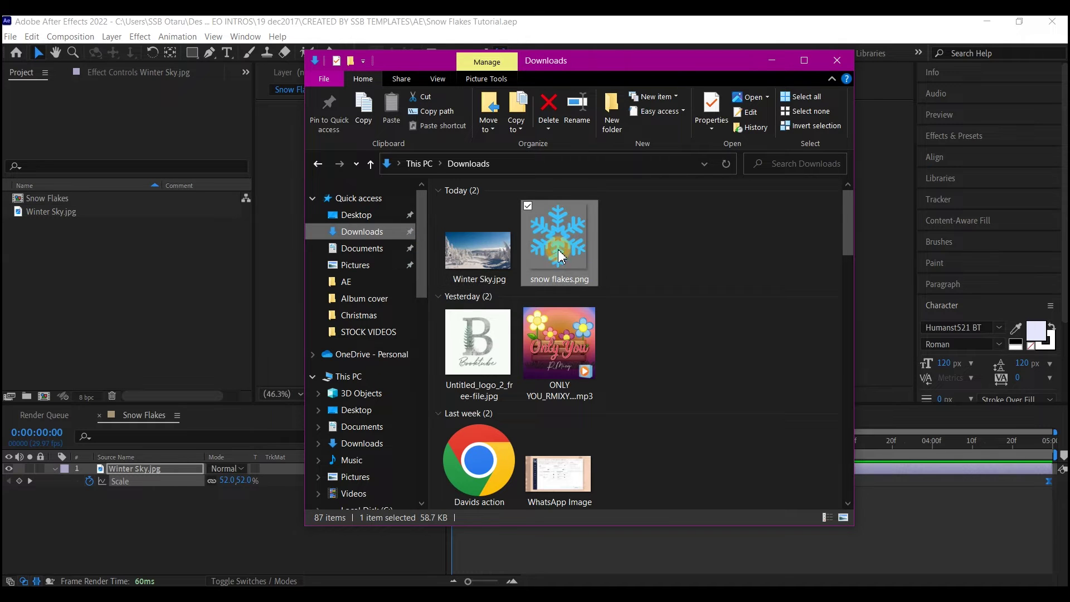
left_click_drag(560, 232, 69, 285)
- Place snow flakes.png as a layer above Winter Sky.jpg and switch off its visibility
left_click(83, 287)
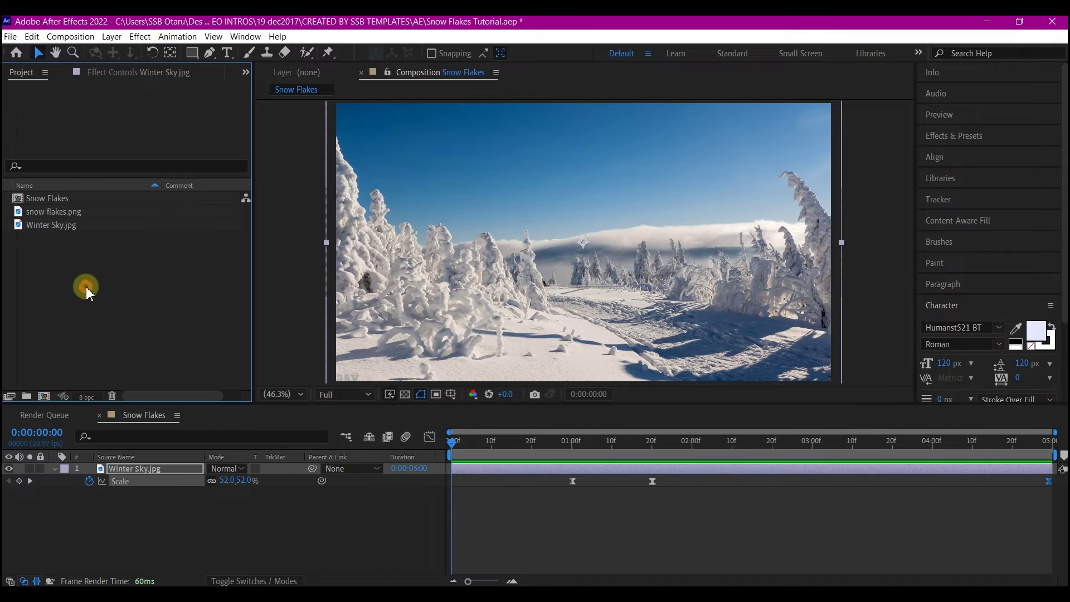
left_click(23, 216)
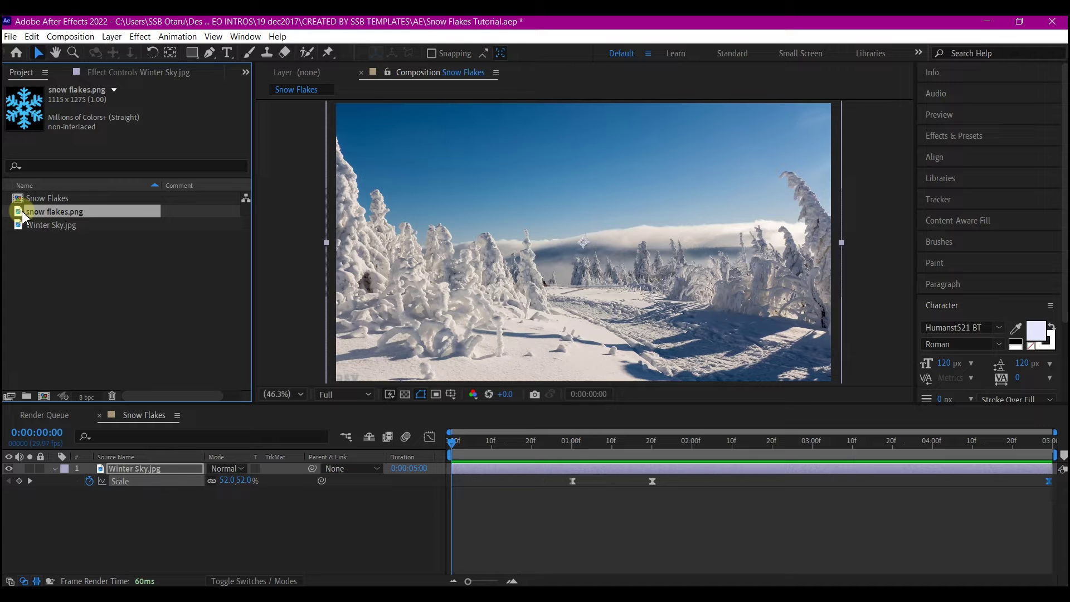
left_click_drag(22, 217, 112, 469)
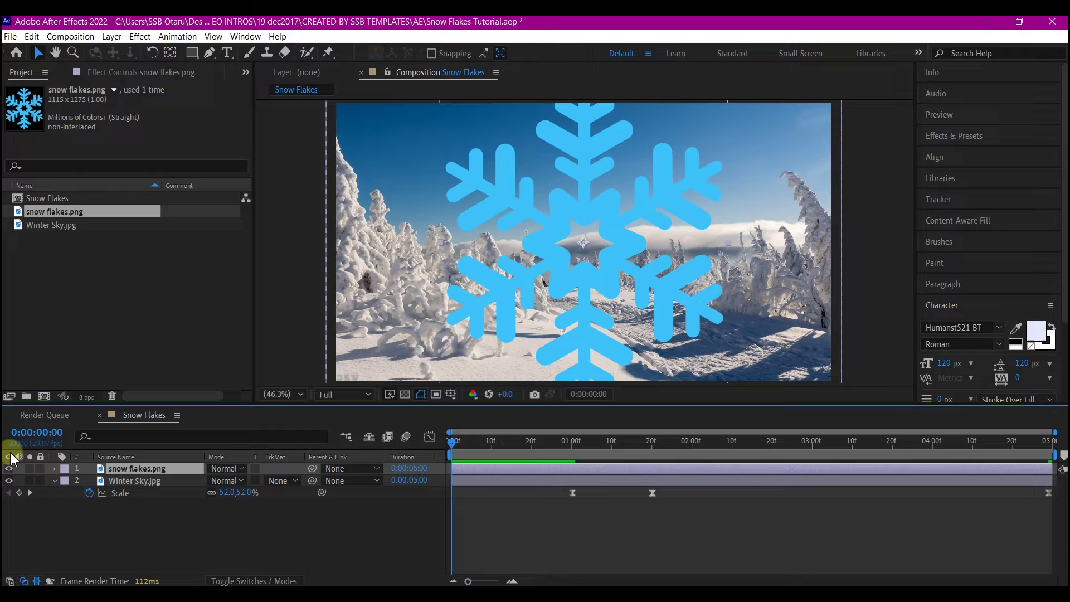
left_click(10, 469)
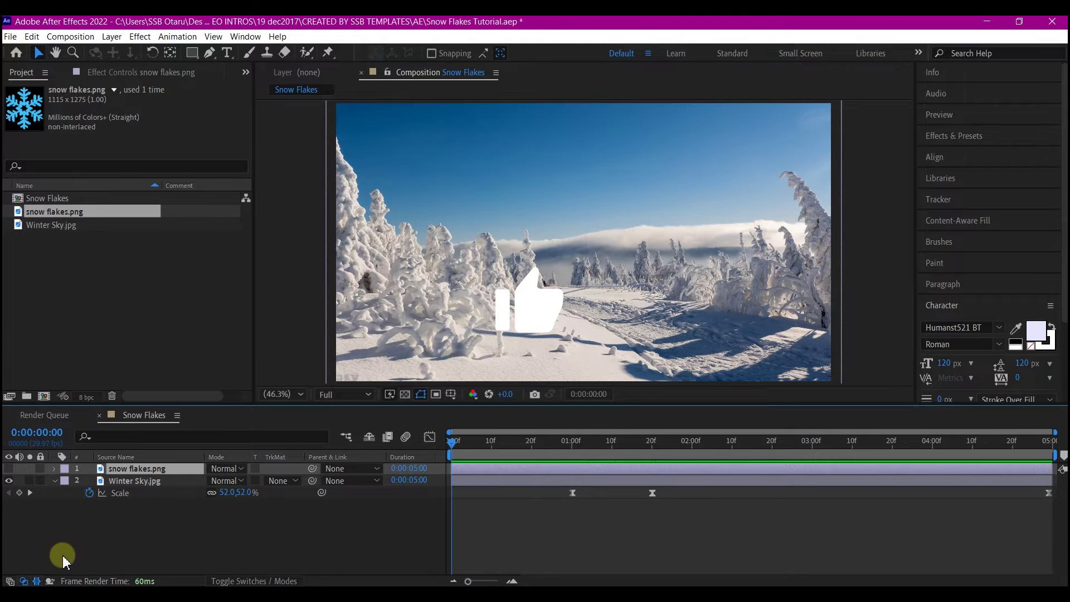
- Create a new black 1920×1080 solid named 'fall' at the top of the composition
right_click(313, 532)
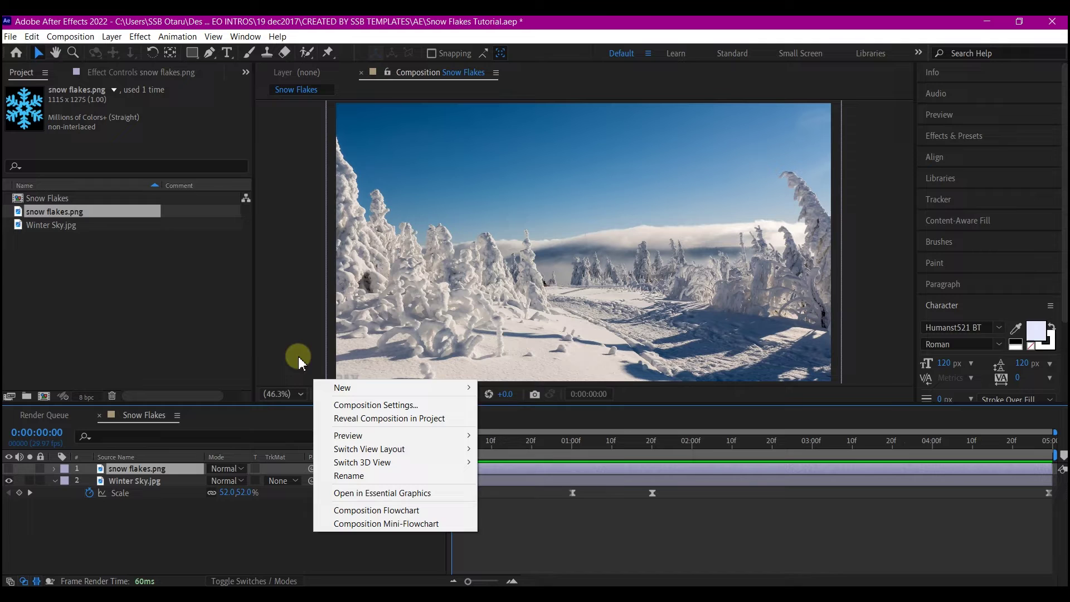
mouse_move(335, 386)
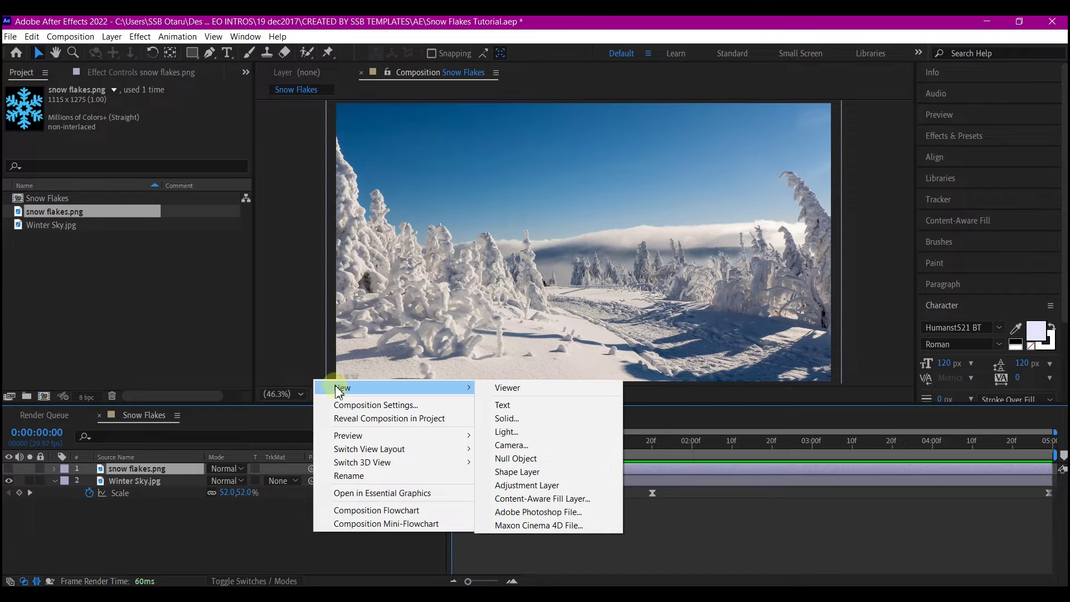
left_click(504, 419)
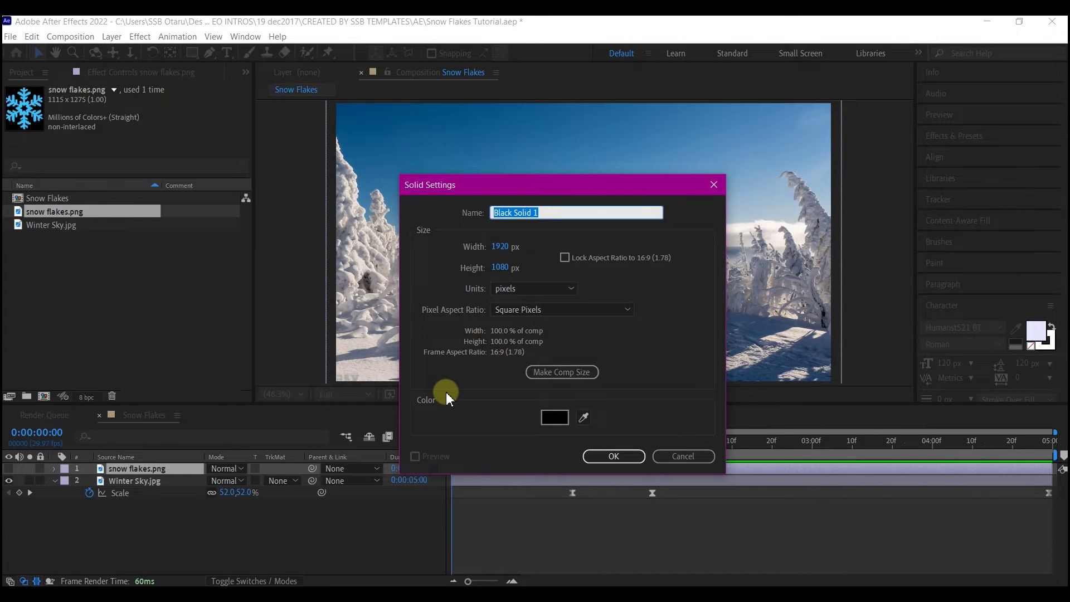
type("fall")
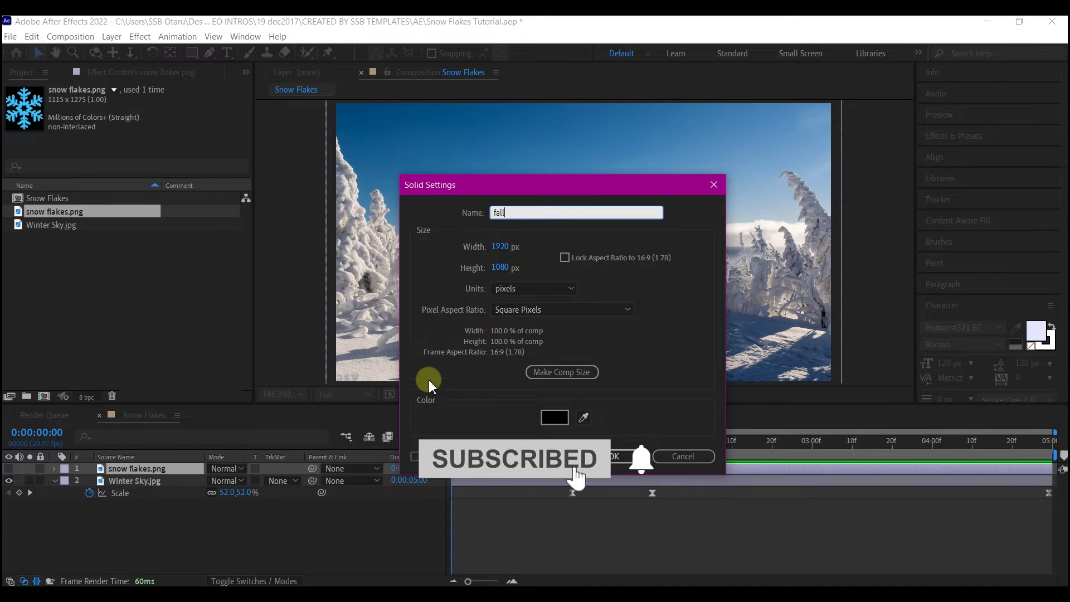
key("Return")
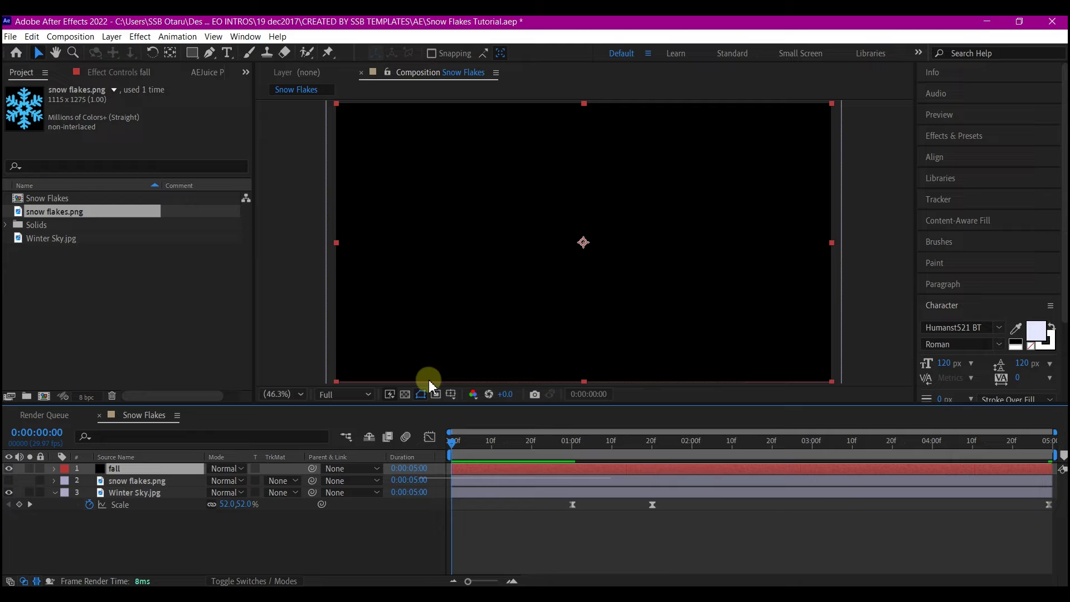
- Apply the CC Particle World effect to the fall layer via effect search
key("ctrl+space")
type("cc partic")
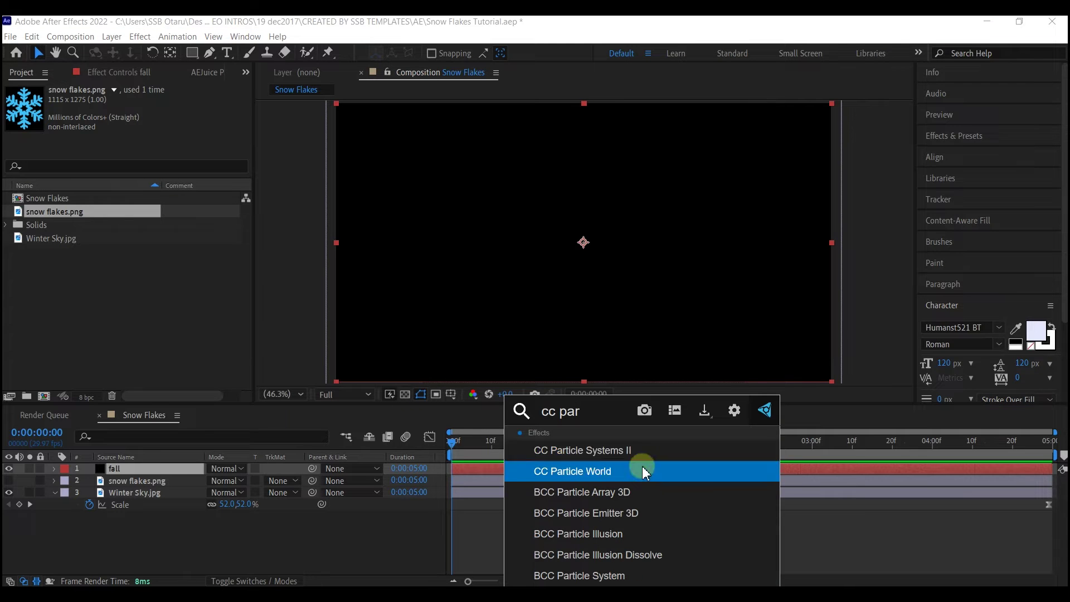
type("le")
left_click(622, 473)
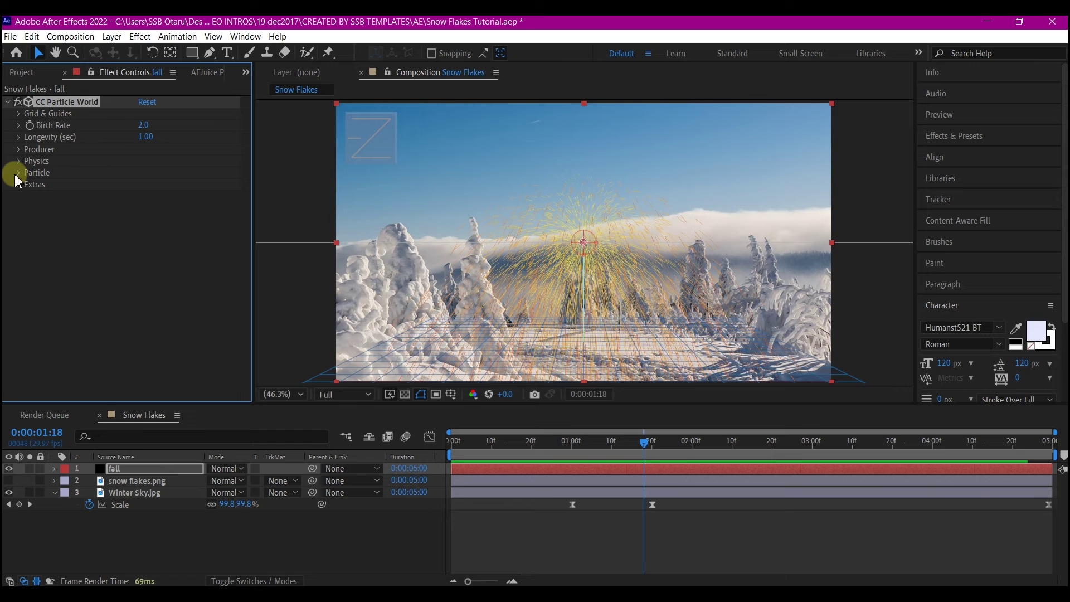
- Set Particle Type to Textured Disc with snow flakes.png as the texture layer
left_click(19, 173)
left_click(172, 185)
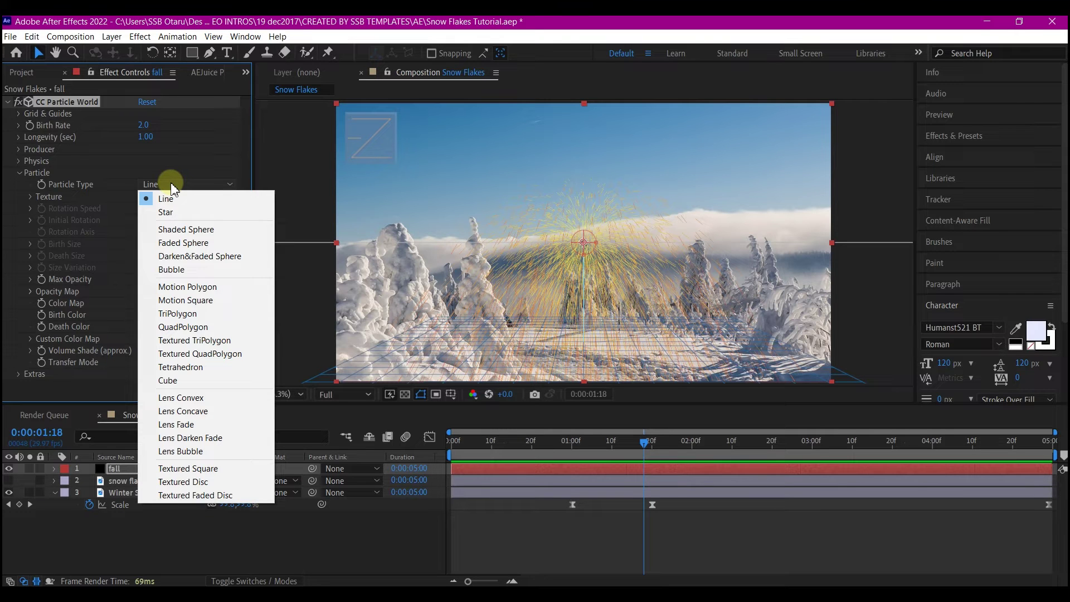
left_click(199, 482)
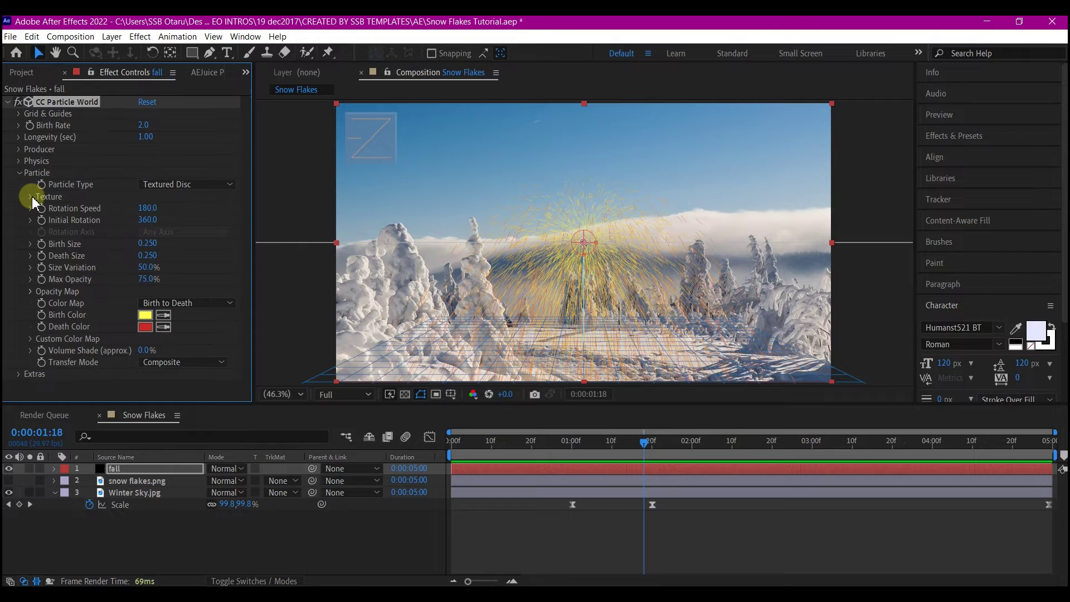
left_click(31, 199)
left_click(163, 209)
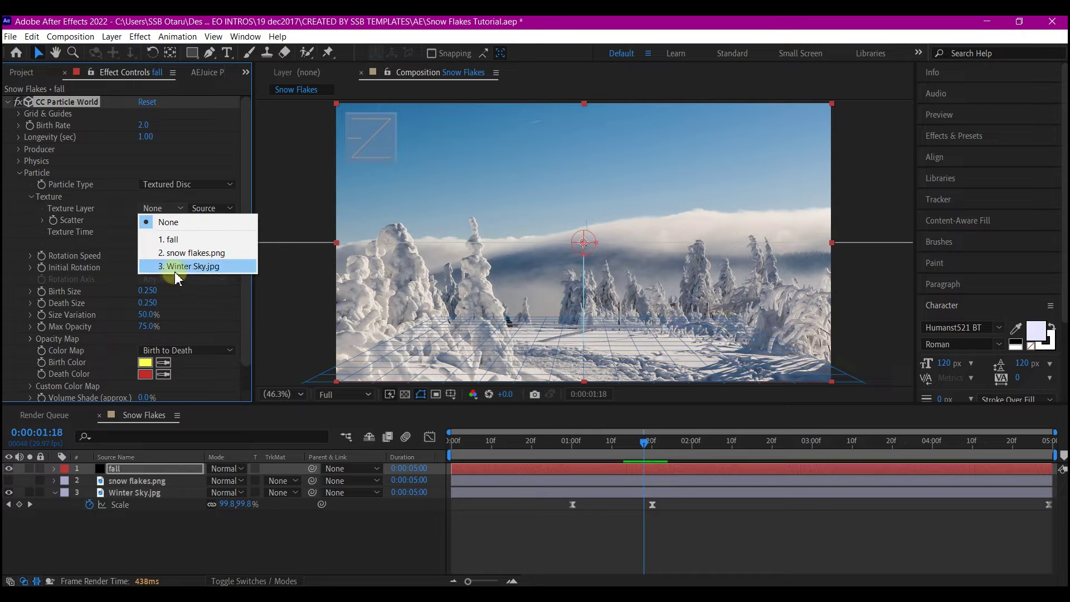
left_click(192, 253)
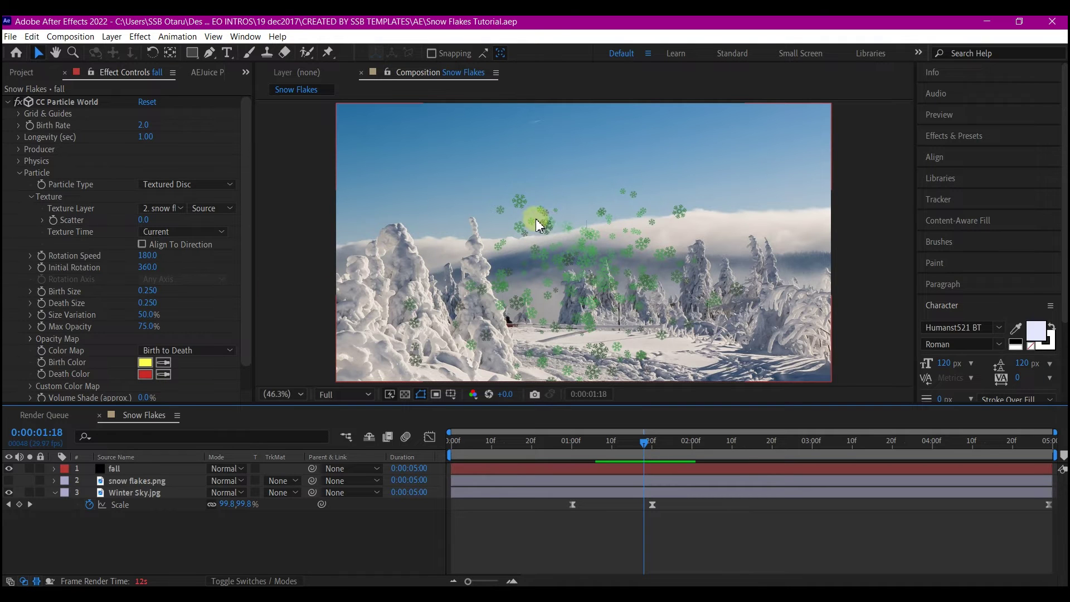
- Apply the Fill effect to the fall particle layer
left_click(582, 466)
key("ctrl+space")
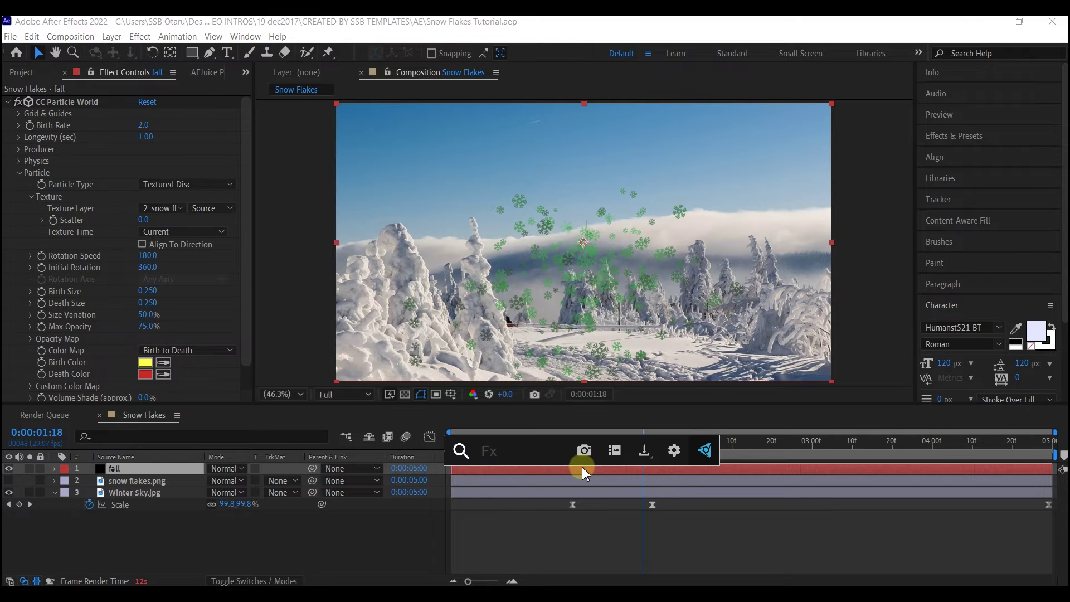
type("f")
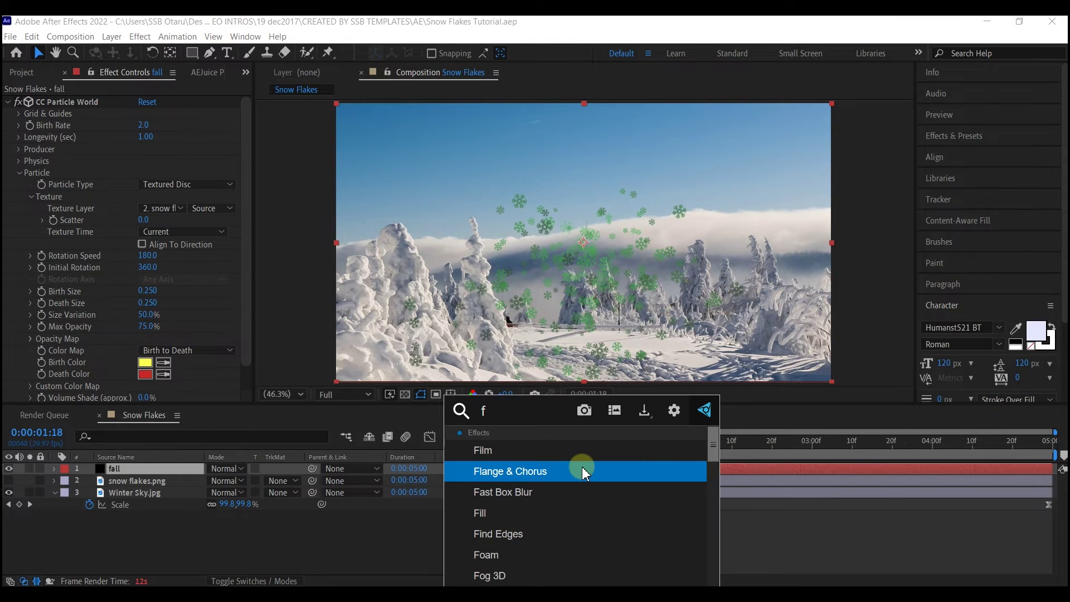
type("ill")
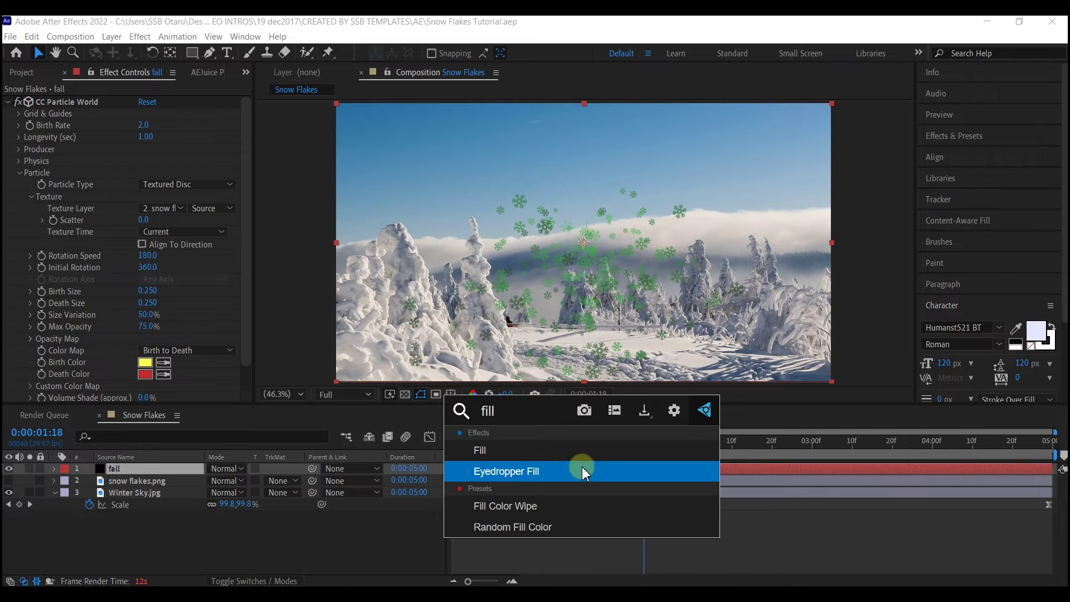
left_click(483, 449)
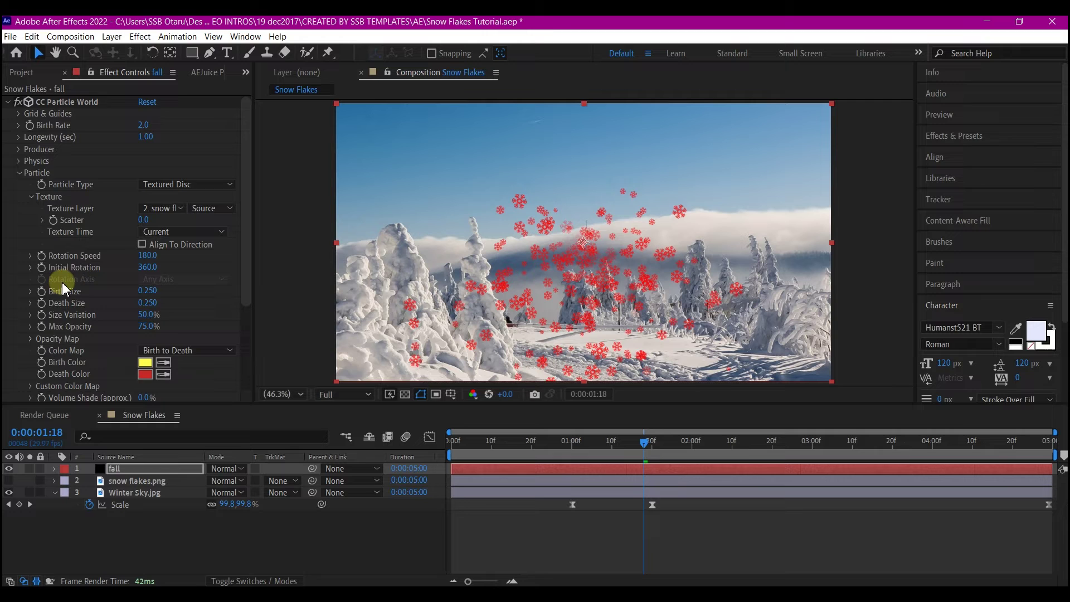
- Change the Fill colour from red to near-white FAFAFA
scroll(15, 352, "down", 3)
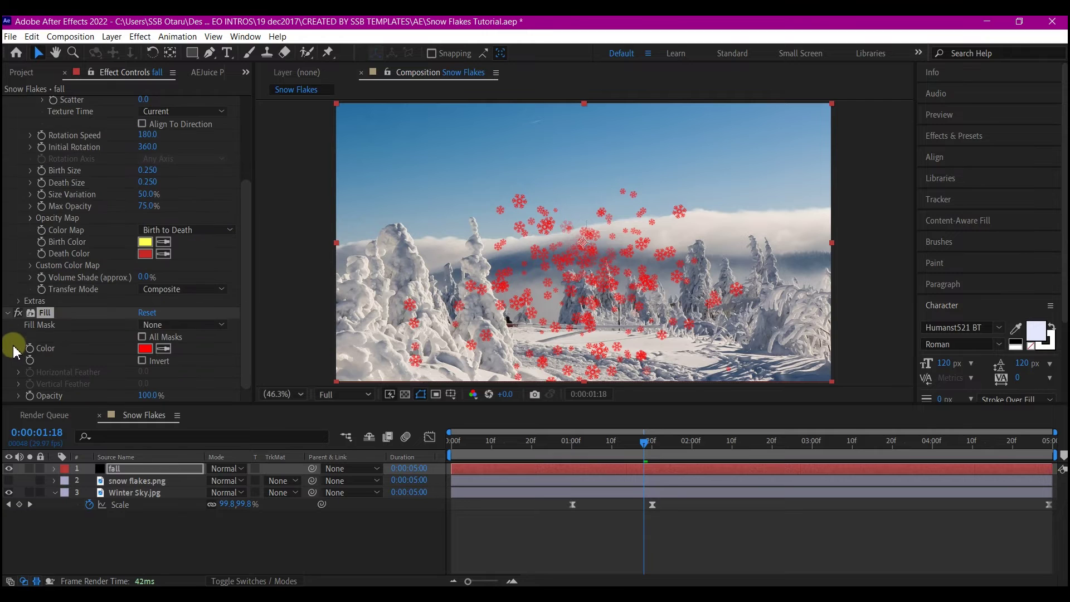
left_click(145, 348)
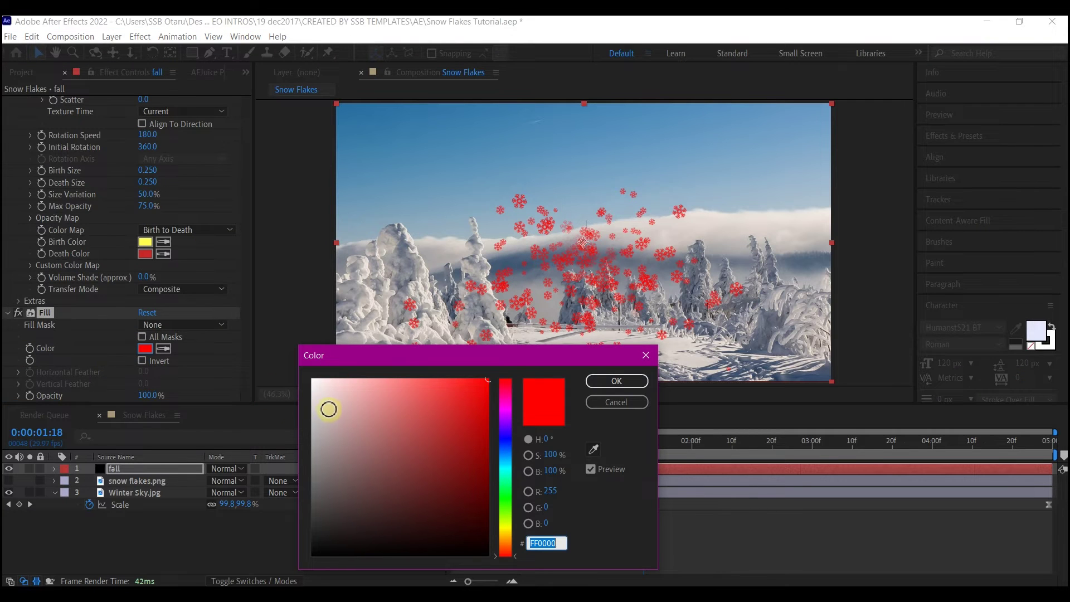
type("E1E1E1")
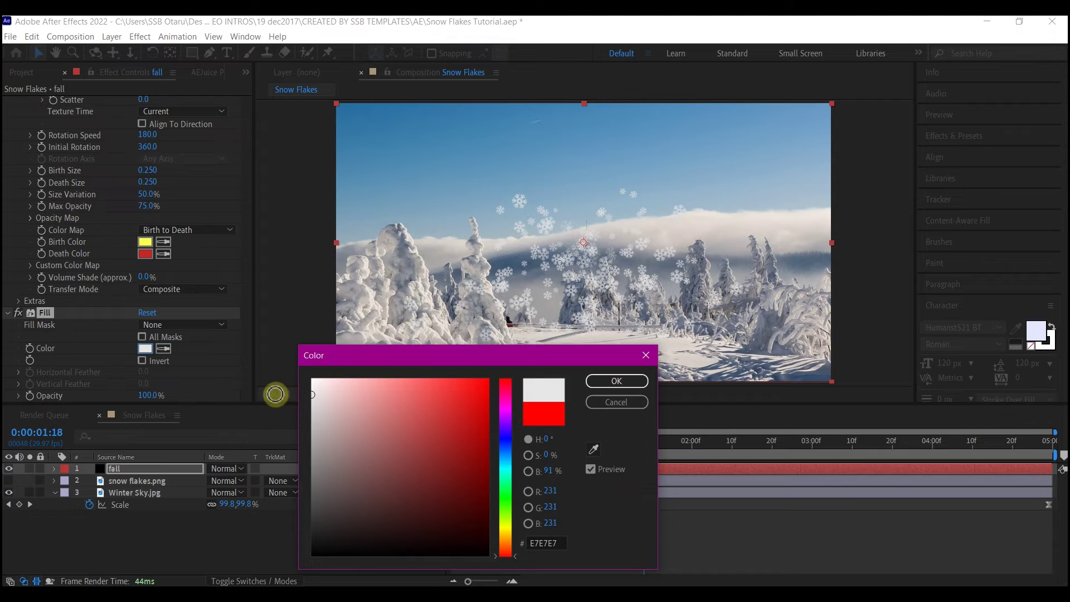
left_click_drag(276, 394, 295, 381)
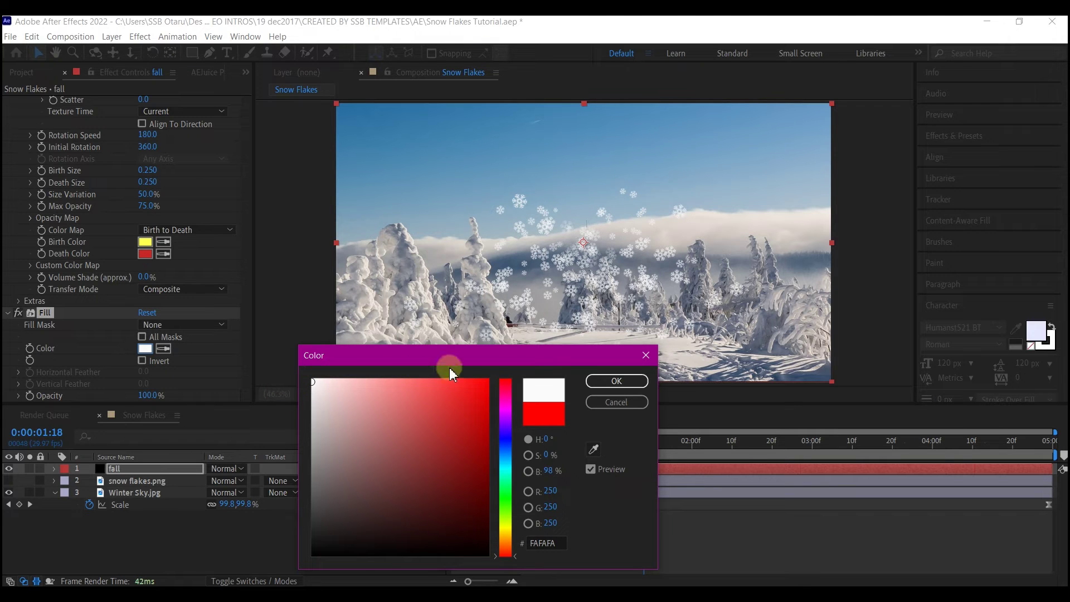
left_click(616, 381)
- Widen the emitter to Producer Radius X 0.965 and Radius Y 0.325
key("k")
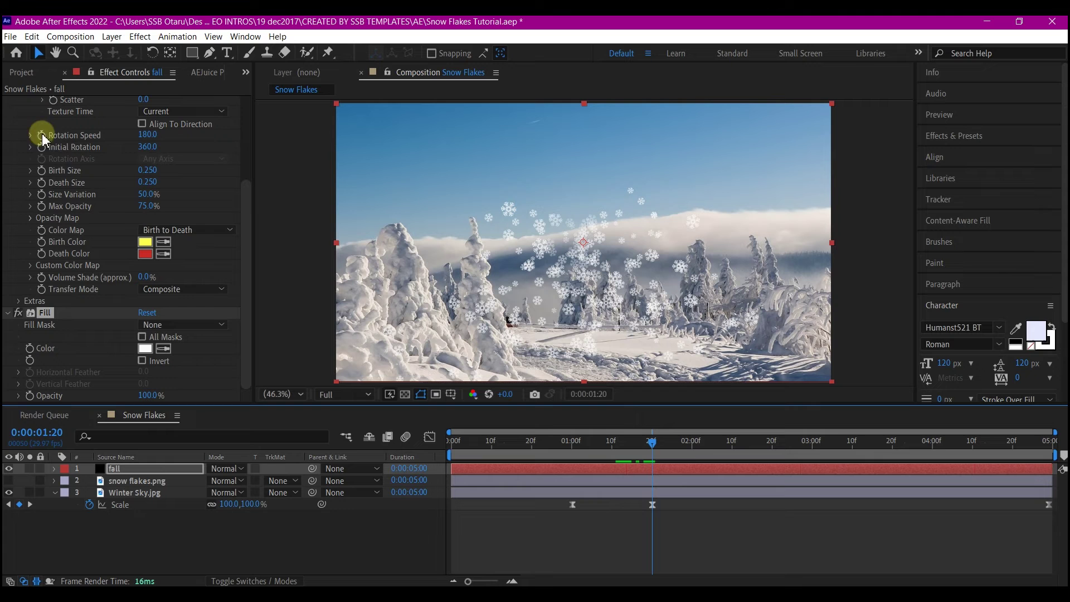
scroll(47, 155, "up", 6)
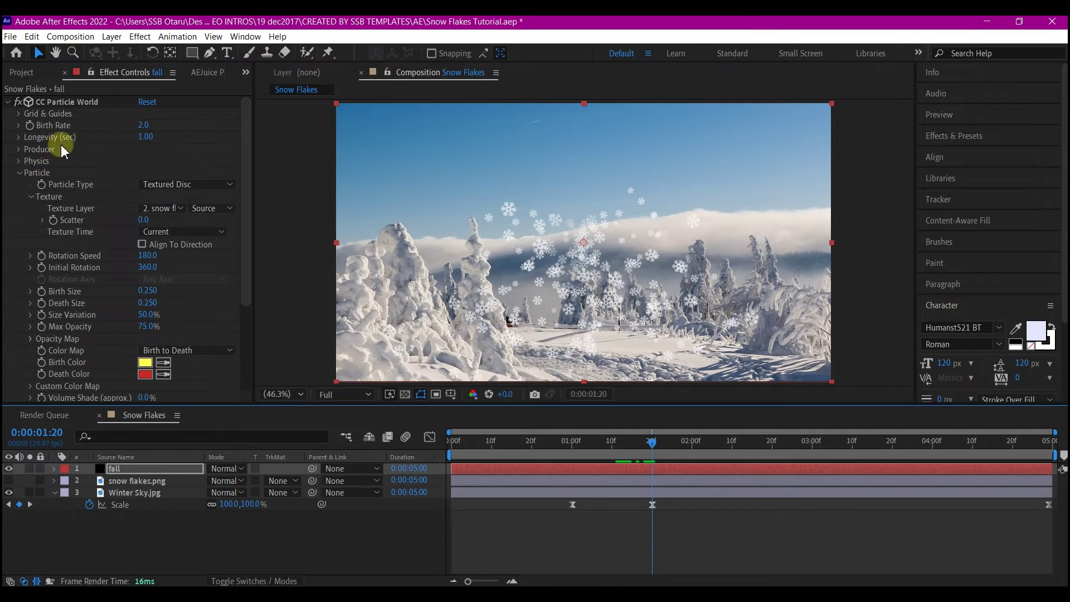
mouse_move(85, 204)
left_mouse_down()
mouse_move(205, 191)
mouse_move(99, 202)
left_mouse_up()
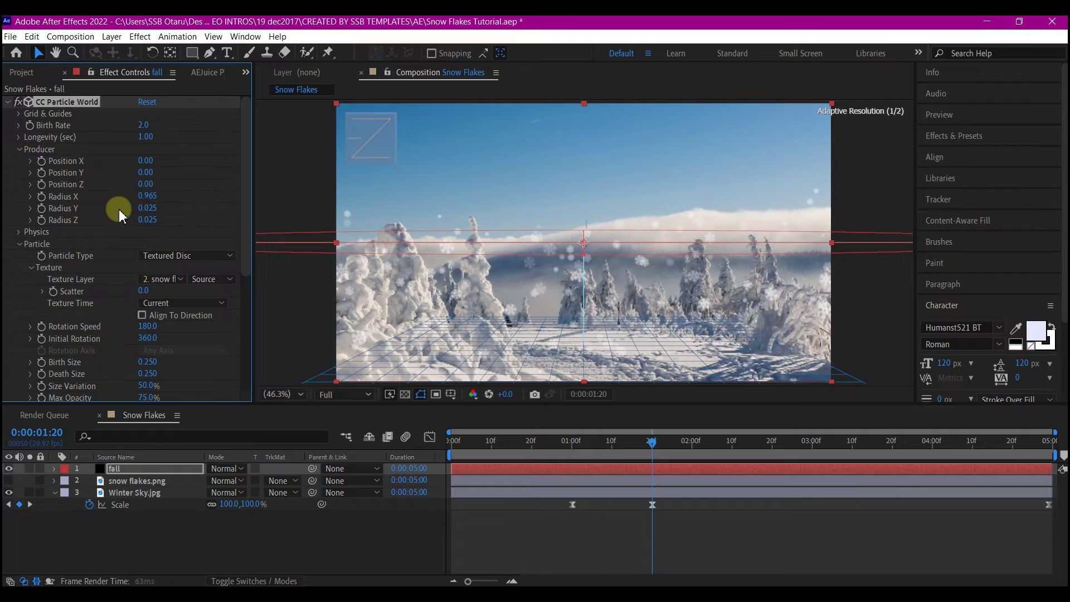
left_click_drag(149, 212, 166, 208)
- Set Birth Rate to 60 and Longevity to 1
left_click(145, 127)
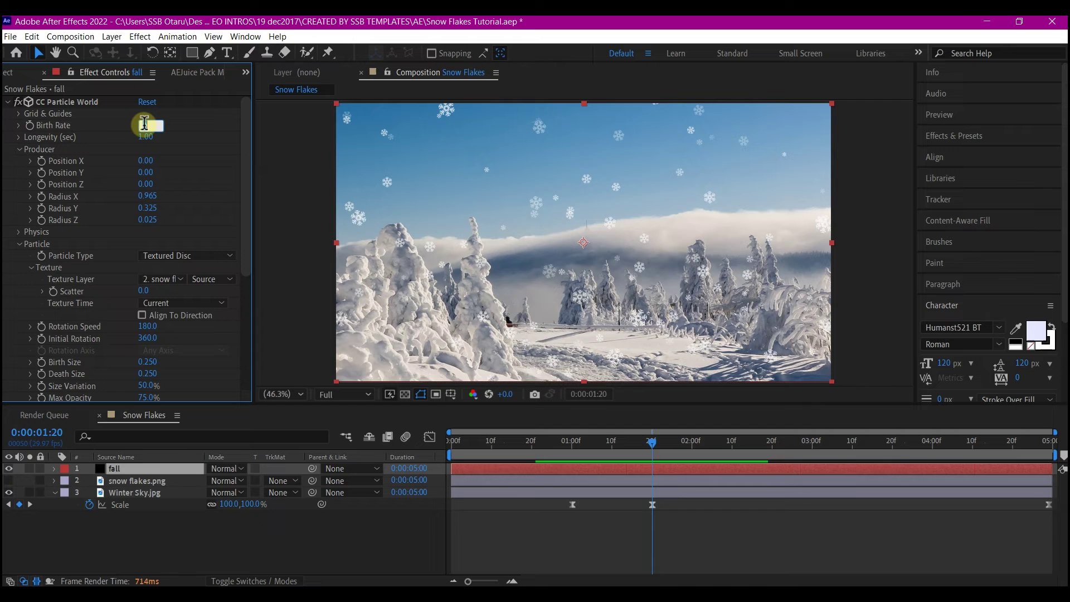
type("60")
key("Return")
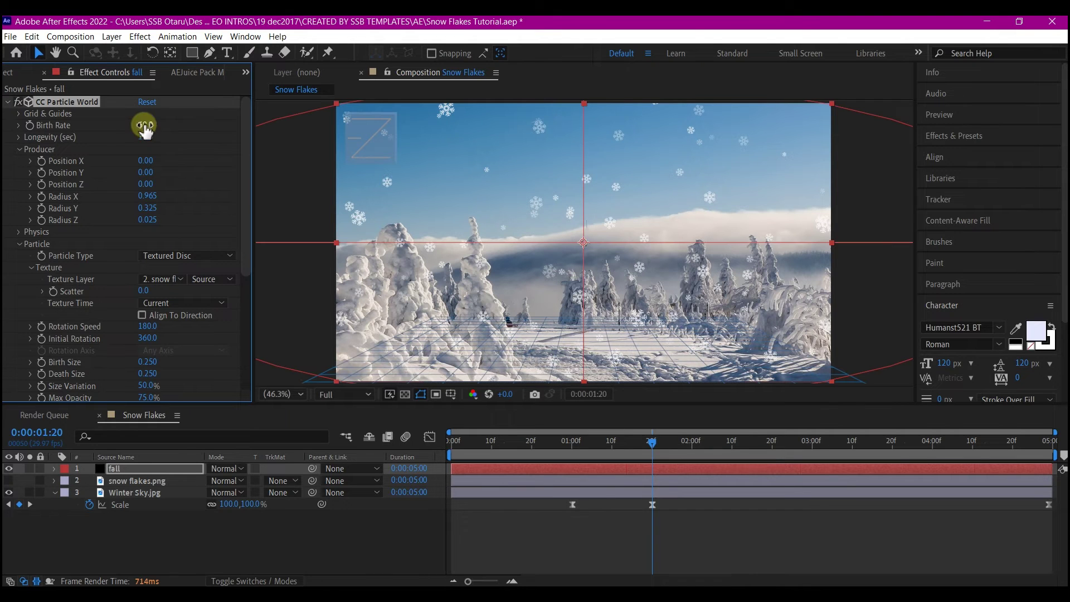
left_click(144, 136)
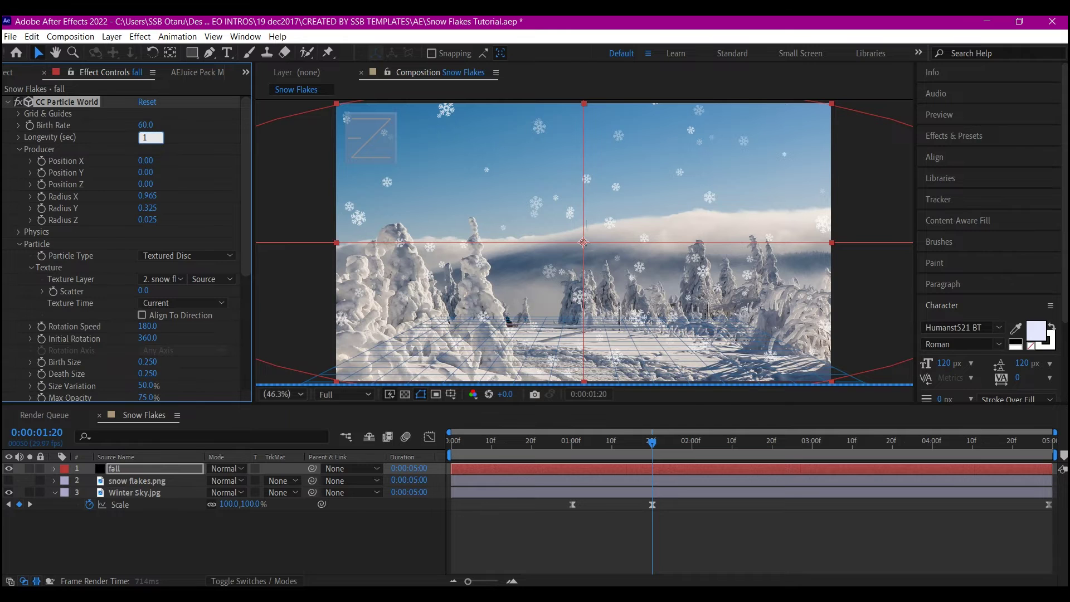
type("1")
key("Return")
scroll(143, 265, "down", 3)
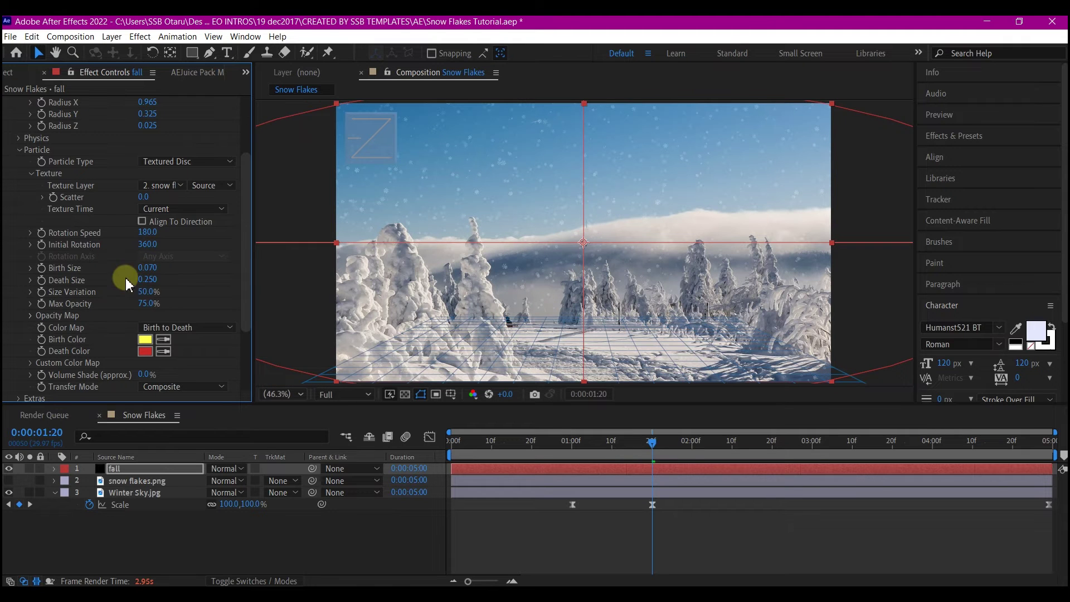
- Set the Physics Animation to Twirl with a low Velocity of 0.04
left_click_drag(146, 279, 111, 279)
scroll(22, 234, "up", 3)
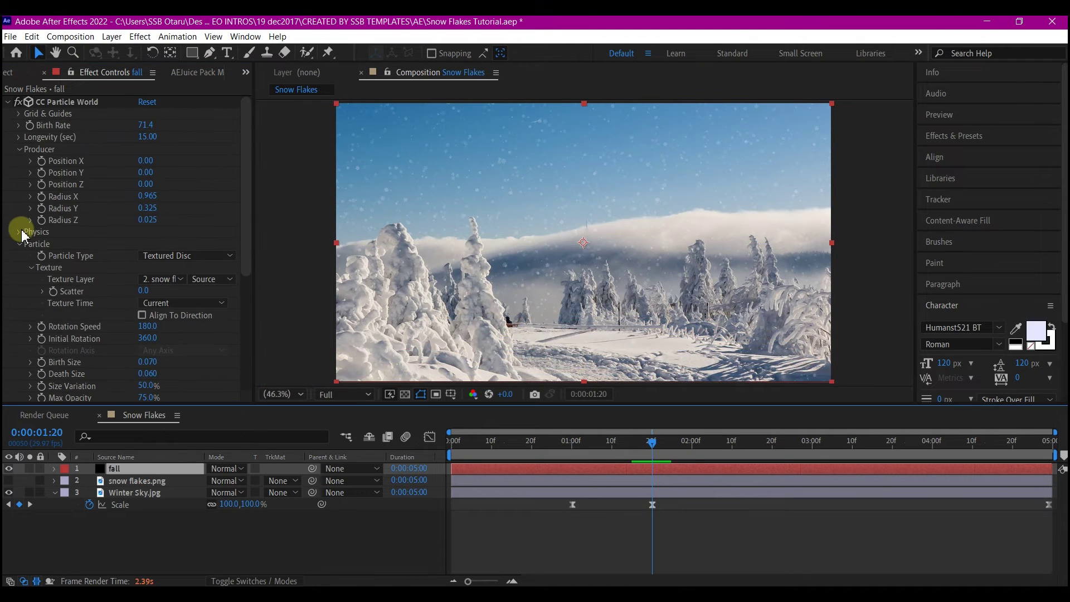
left_click(21, 232)
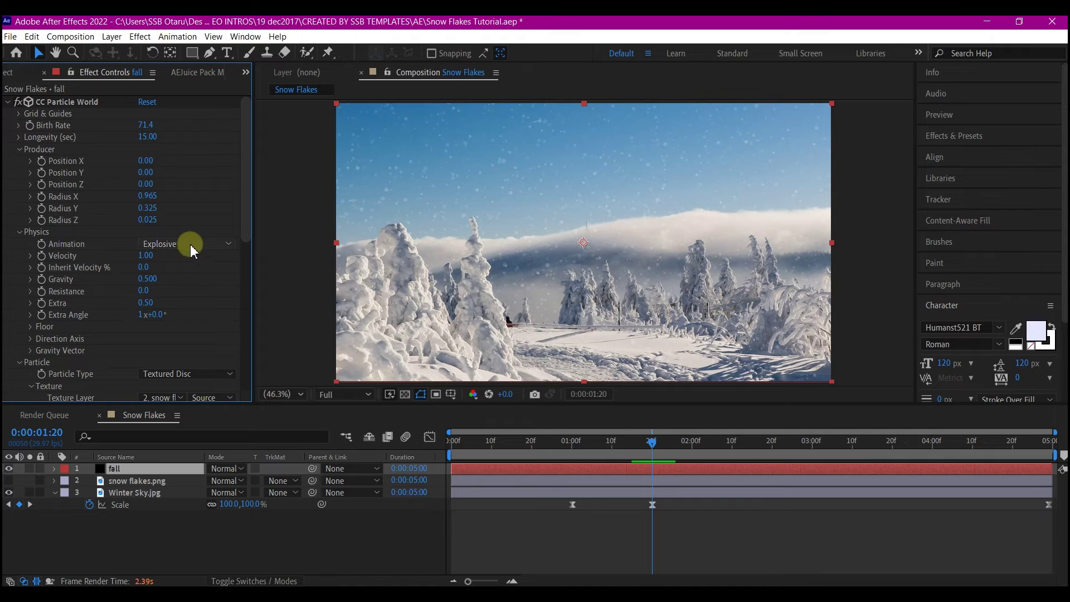
left_click(170, 243)
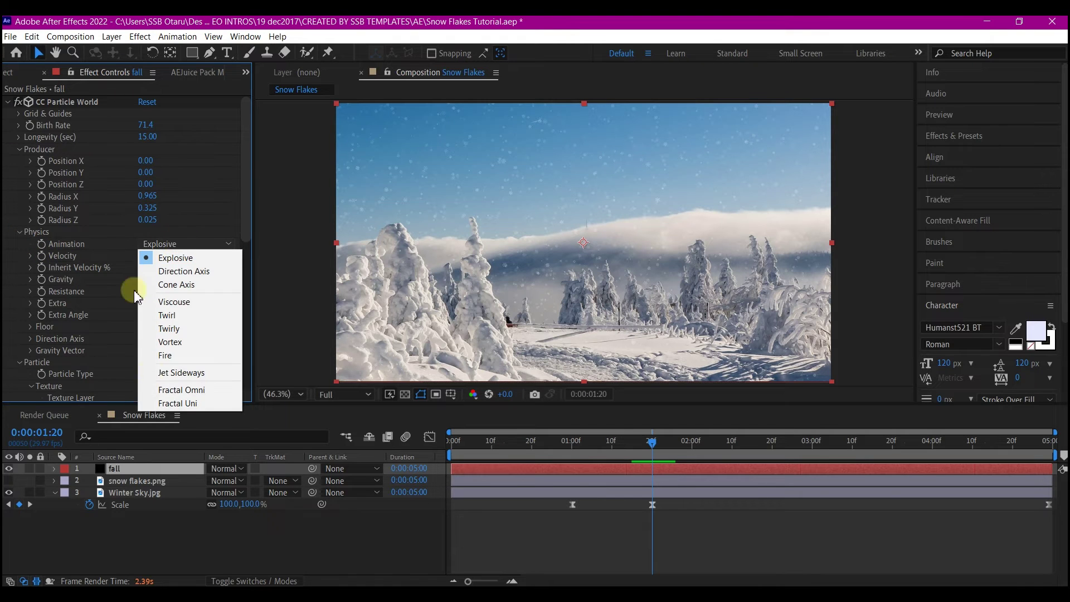
left_click(167, 315)
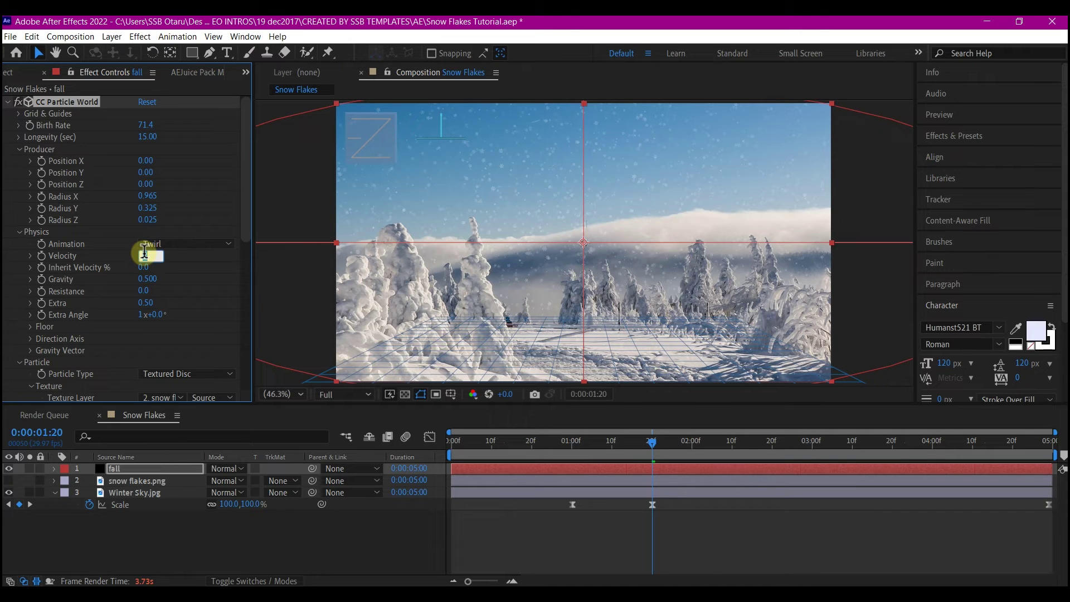
key("Return")
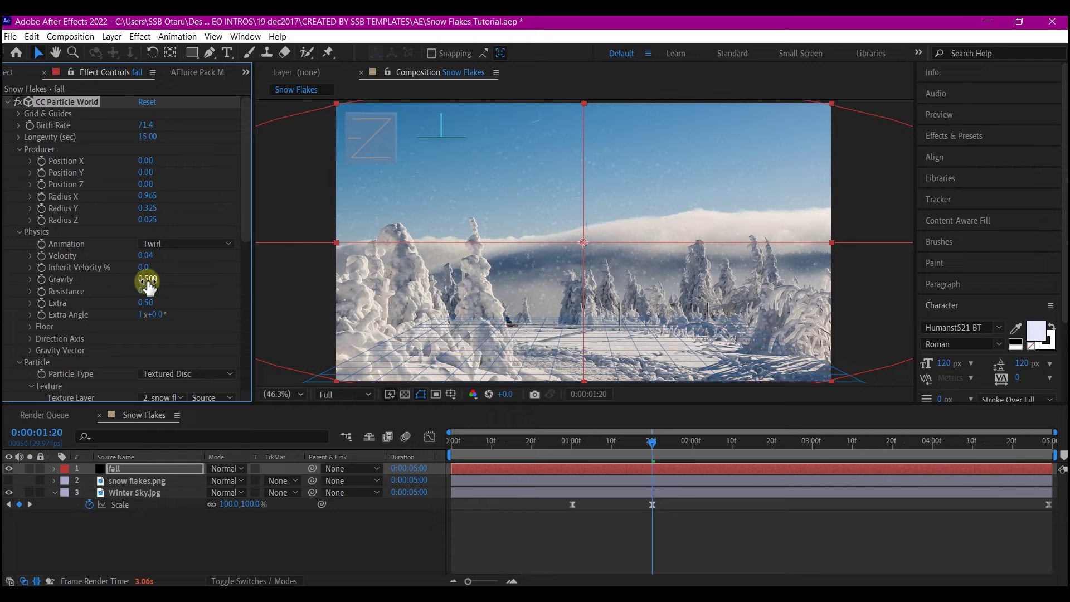
- Lower Gravity to 0.010 and begin editing the Extra Angle value
left_click(144, 280)
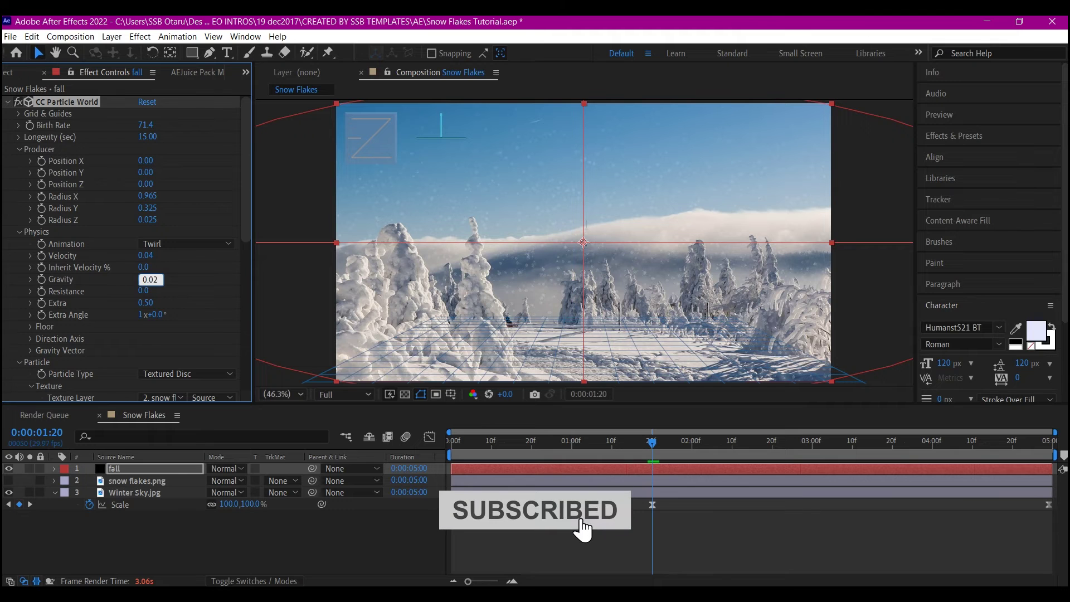
type("0.1")
key("Return")
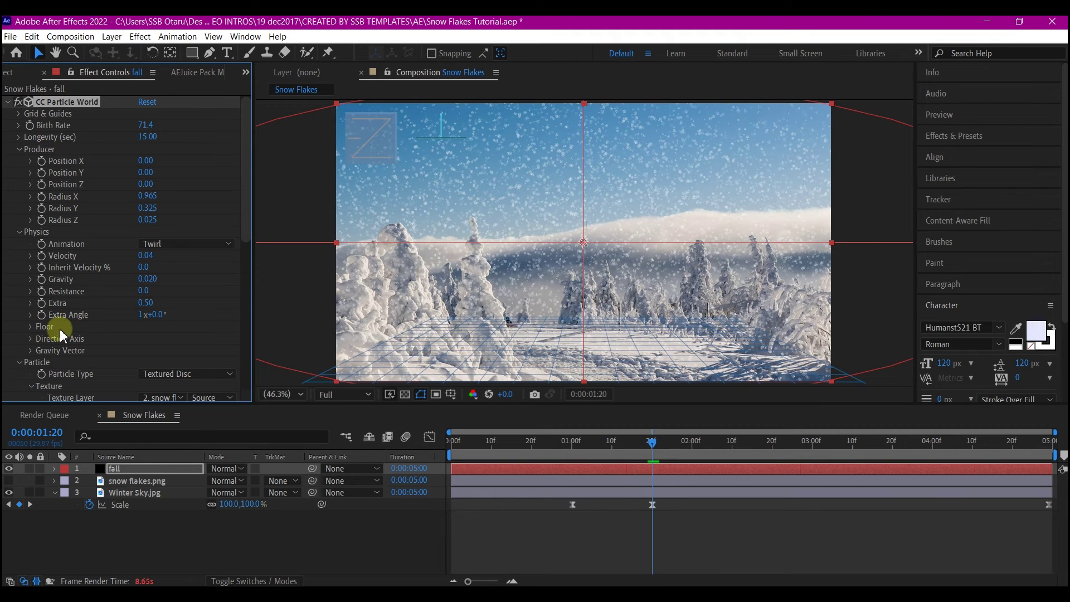
left_click(141, 315)
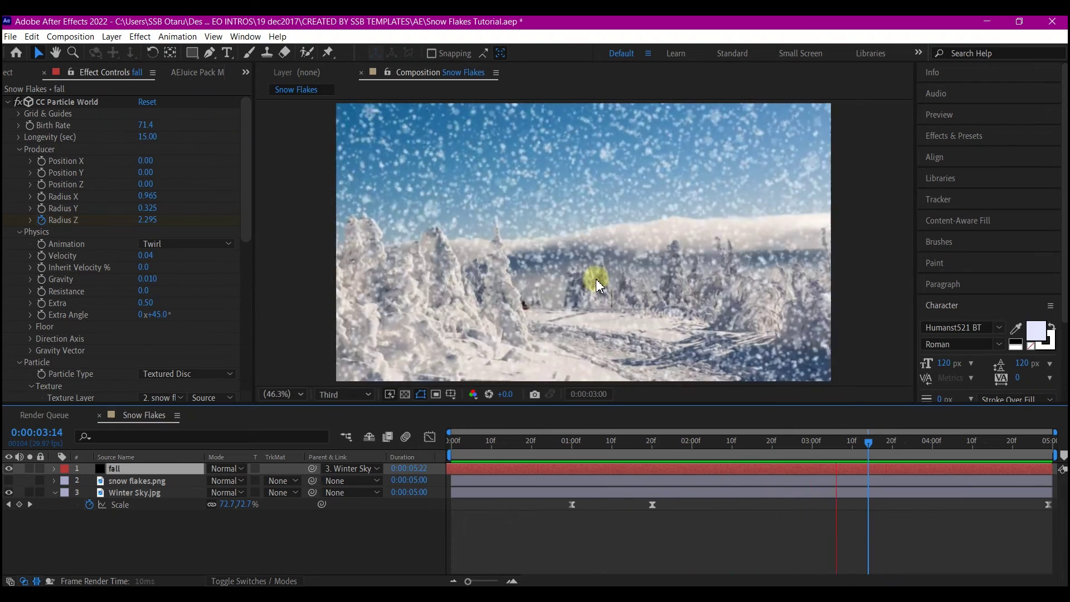
- Stop the snowfall preview playback
key("space")
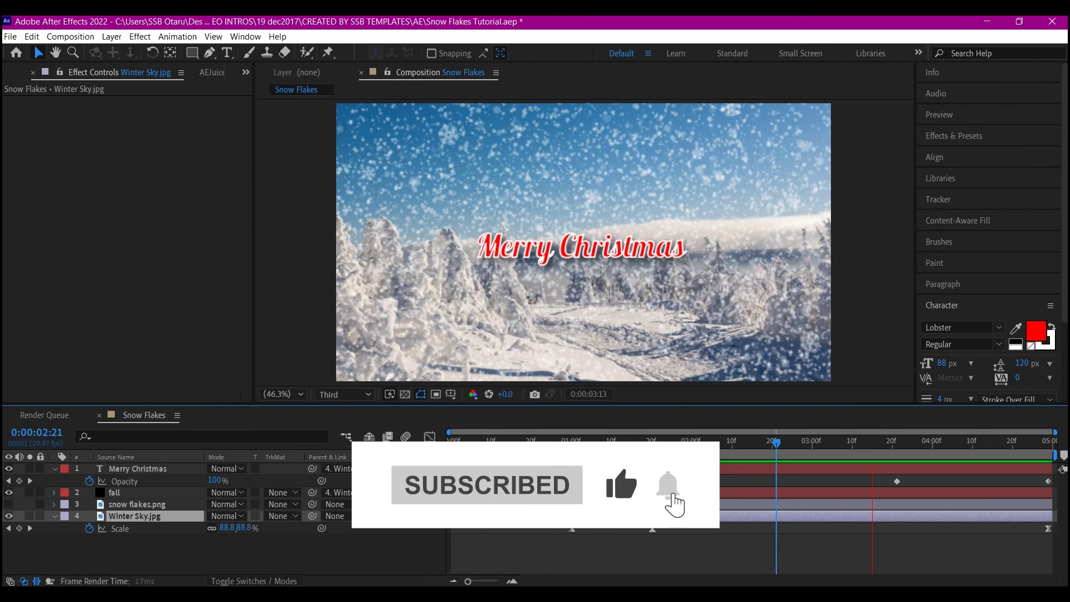
left_click(539, 467)
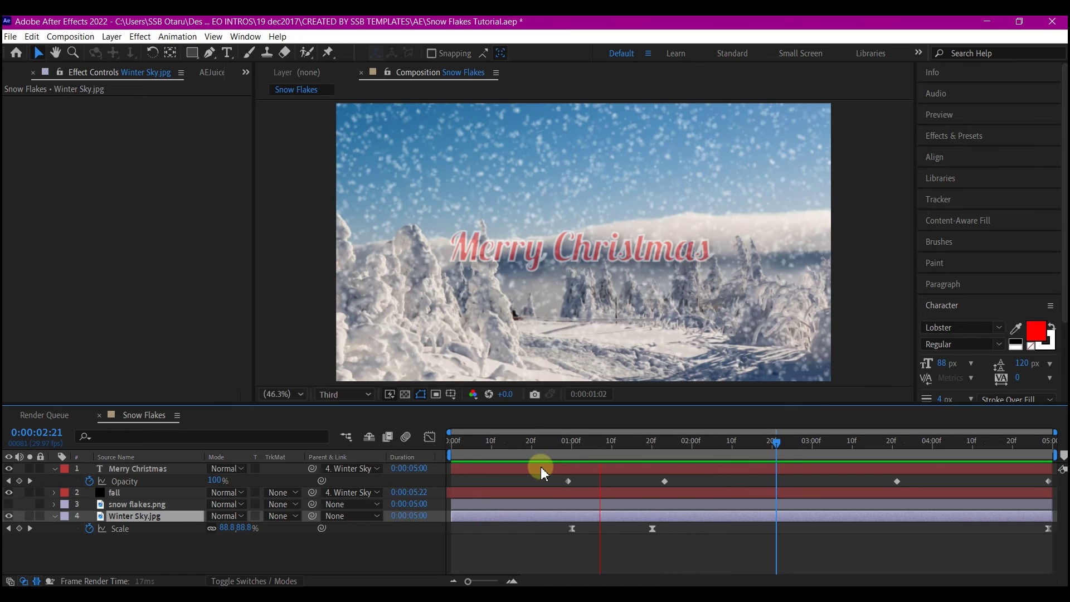